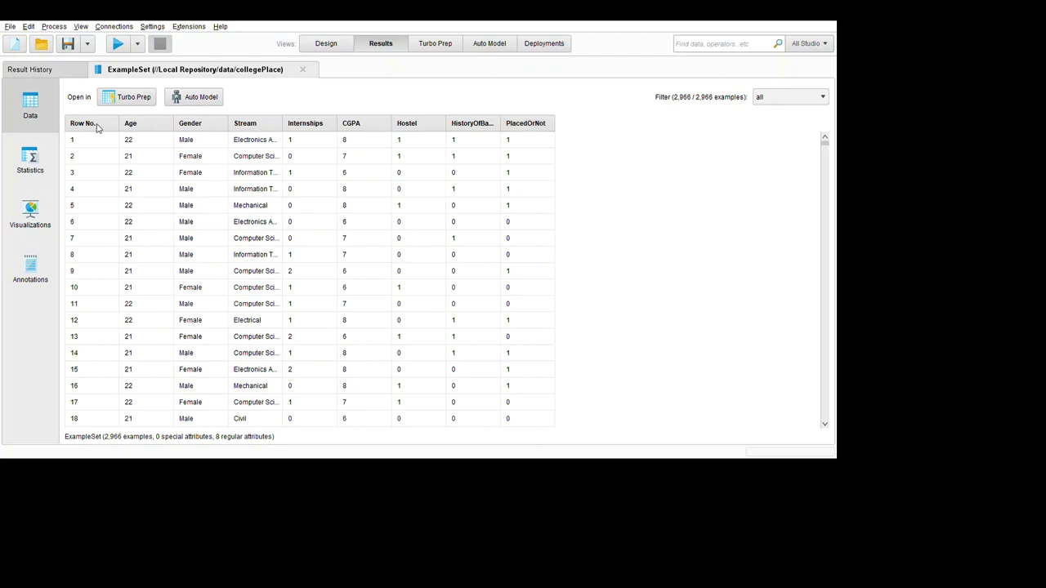
Examine the attribute statistics of the collegePlace dataset, and return to the process design
{"action": "left_click", "coordinate": [30, 164]}
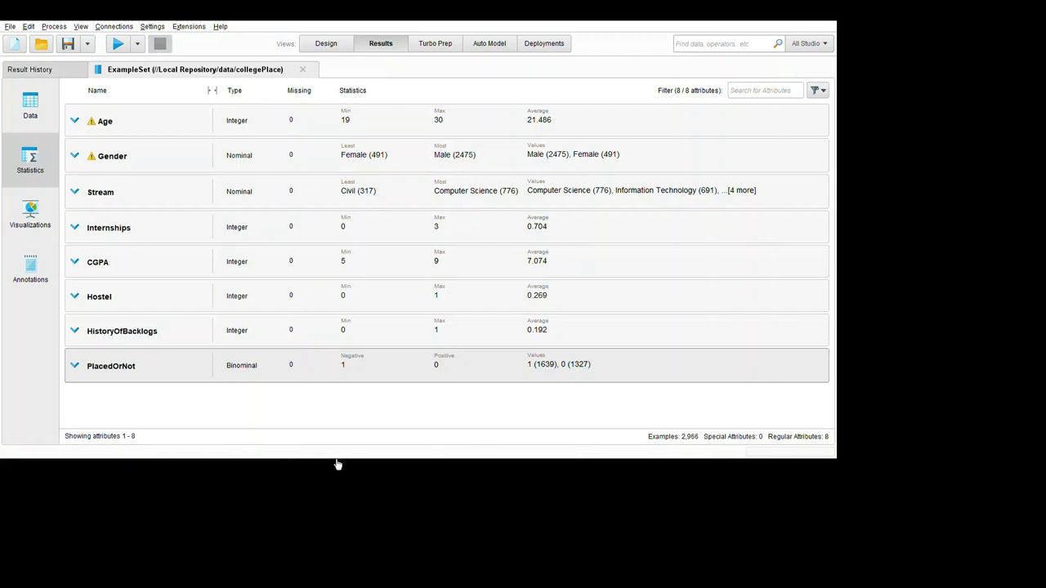
{"action": "left_click", "coordinate": [326, 44]}
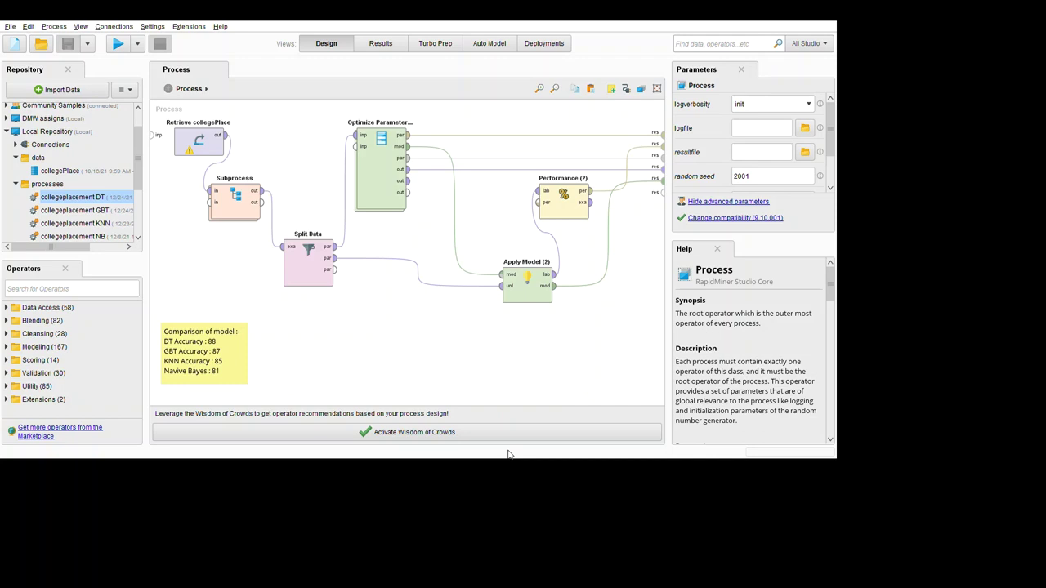
Examine the Replace Missing Values and Set Role operators inside the Subprocess, and the Split Data parameters in the main process
{"action": "left_click", "coordinate": [235, 200]}
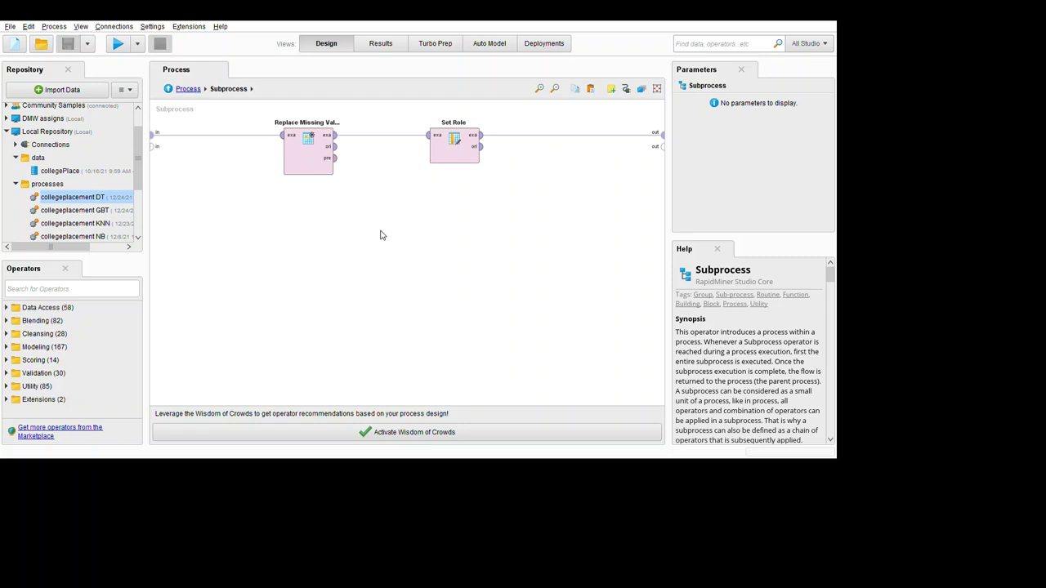
{"action": "left_click", "coordinate": [317, 167]}
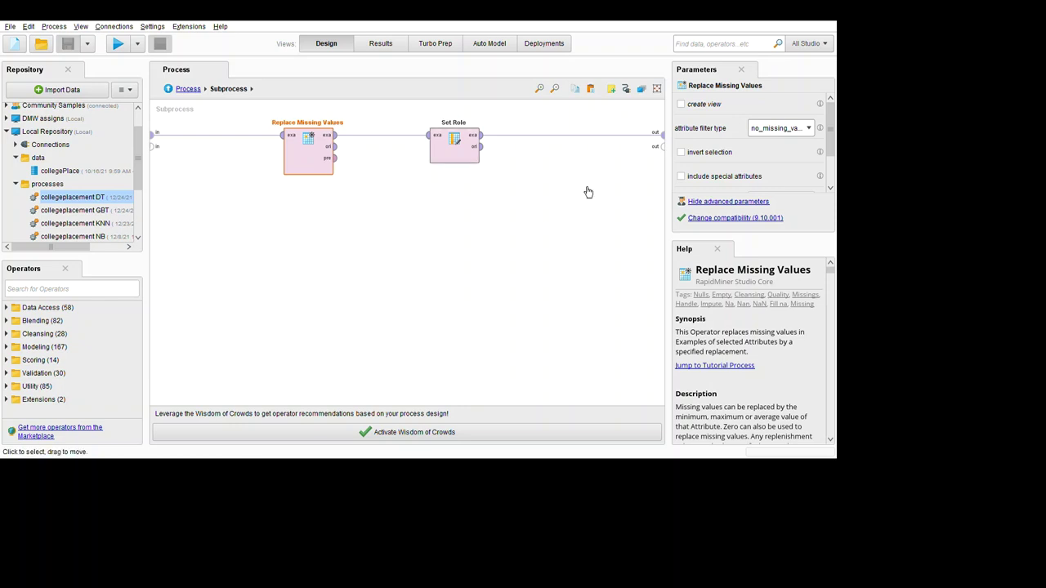
{"action": "left_click", "coordinate": [470, 153]}
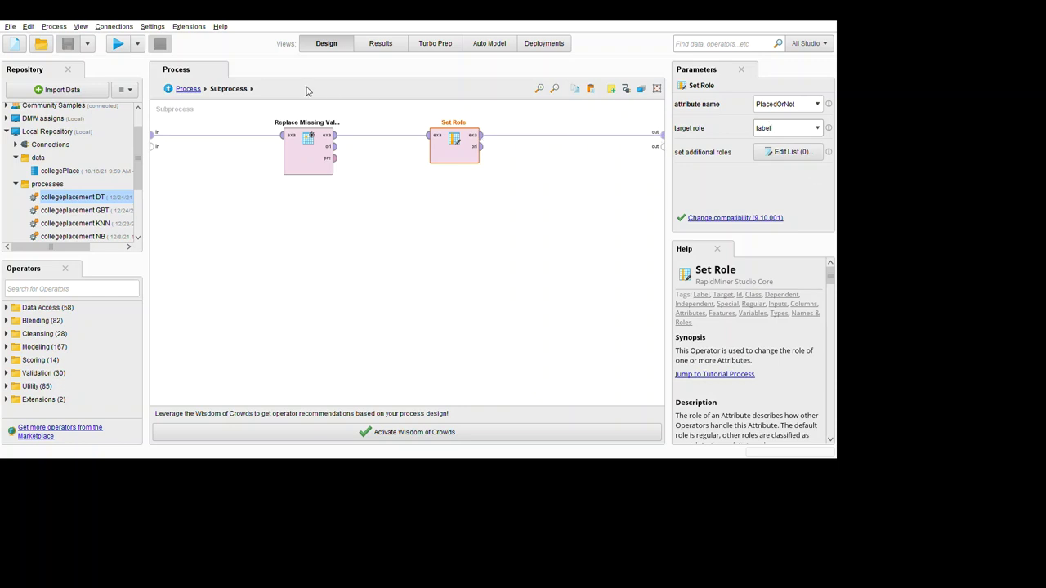
{"action": "double_click", "coordinate": [243, 109]}
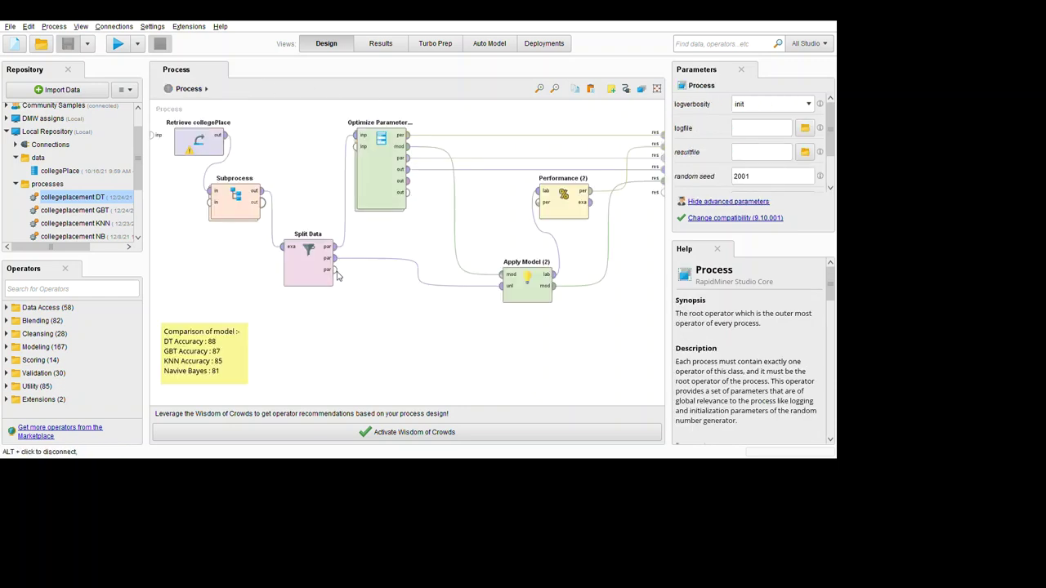
{"action": "left_click", "coordinate": [379, 338]}
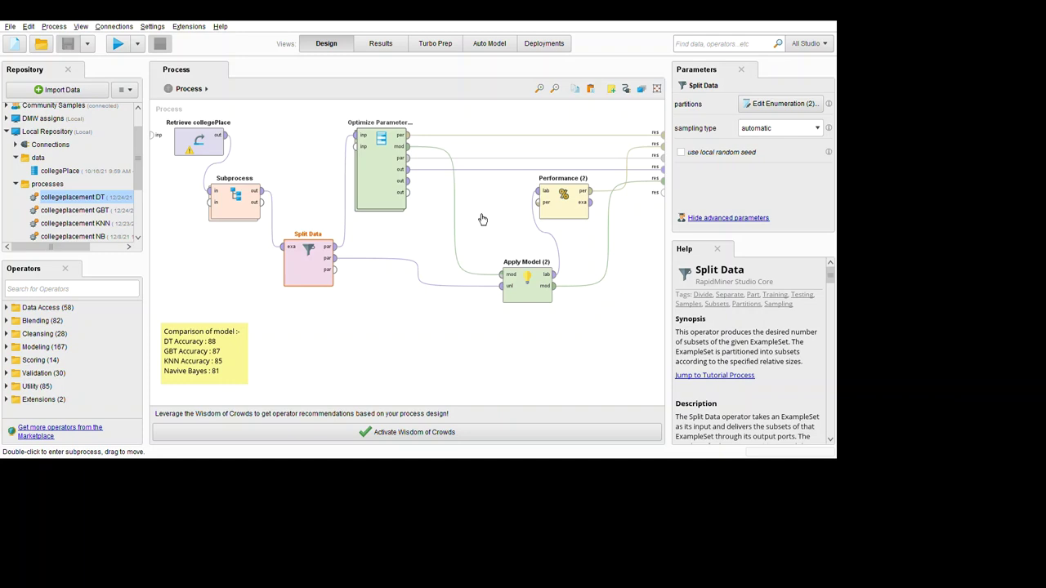
Examine the Decision Tree, Apply Model and Performance parameters in the Cross Validation nested inside Optimize Parameters (Grid)
{"action": "double_click", "coordinate": [387, 175]}
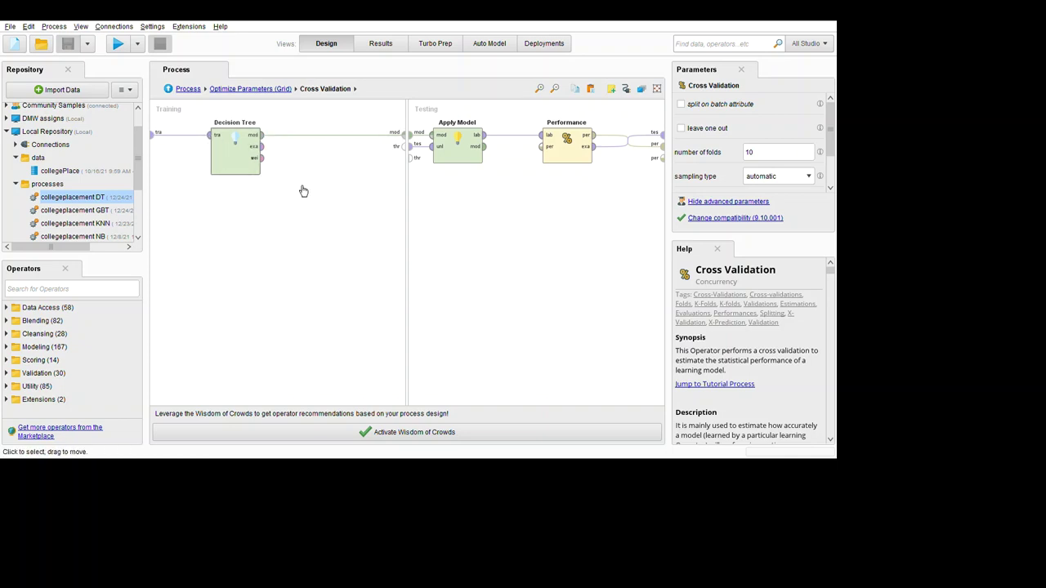
{"action": "left_click", "coordinate": [243, 152]}
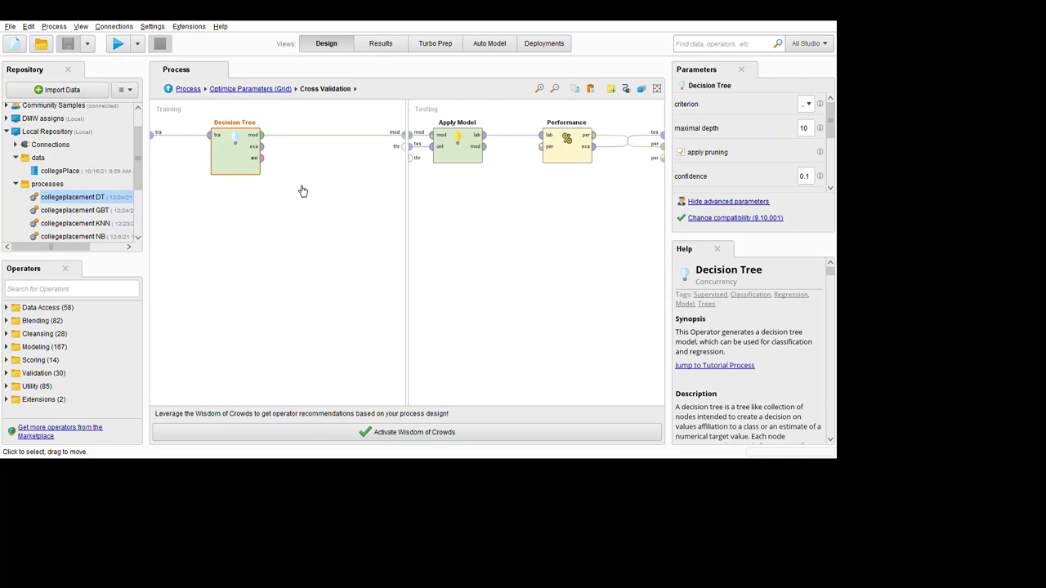
{"action": "left_click", "coordinate": [470, 147]}
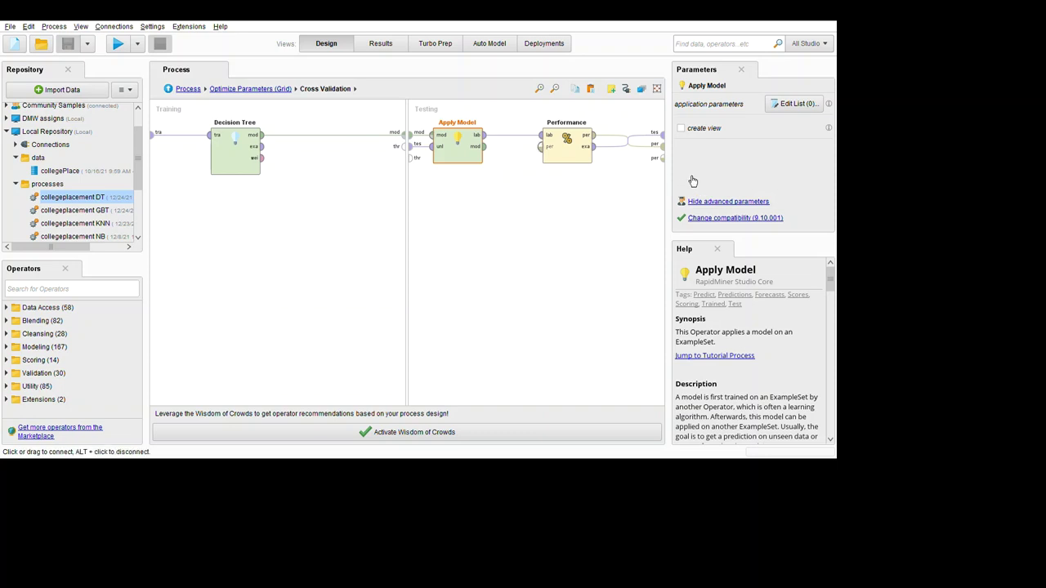
{"action": "left_click", "coordinate": [569, 148]}
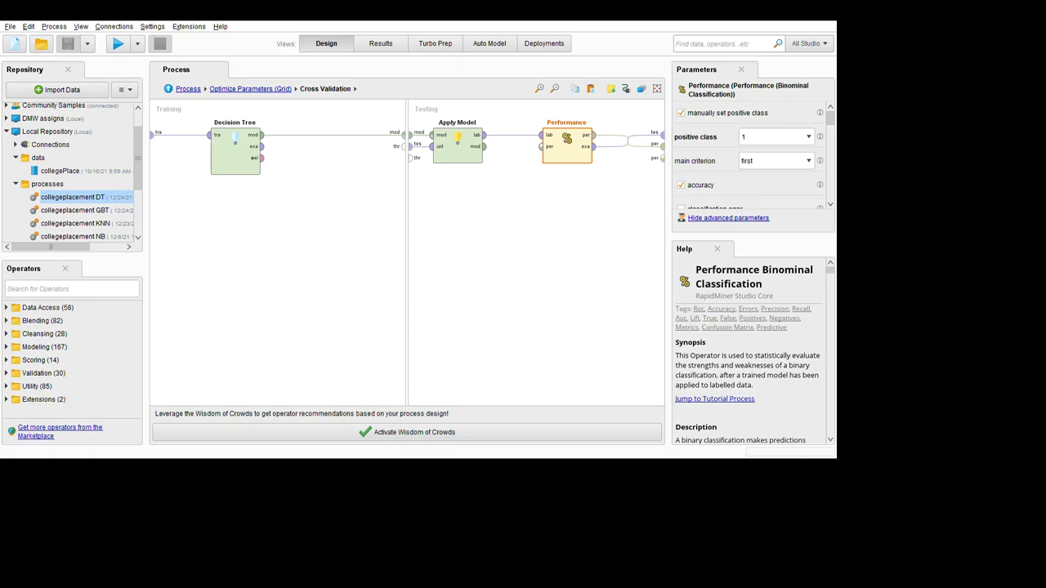
{"action": "left_click", "coordinate": [808, 135]}
{"action": "scroll", "coordinate": [740, 172], "scroll_direction": "down", "scroll_amount": 2}
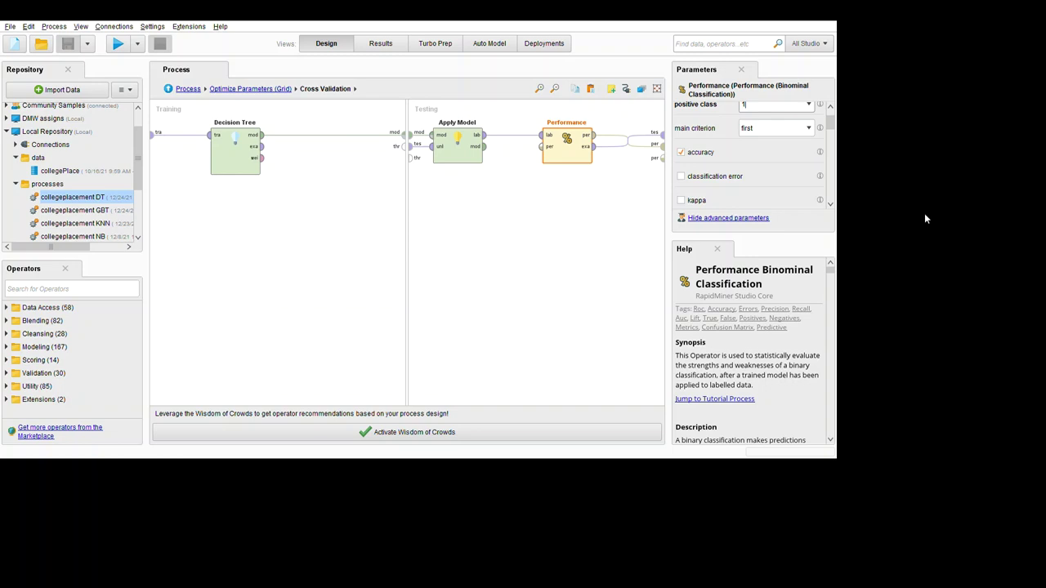
{"action": "scroll", "coordinate": [740, 173], "scroll_direction": "down", "scroll_amount": 11}
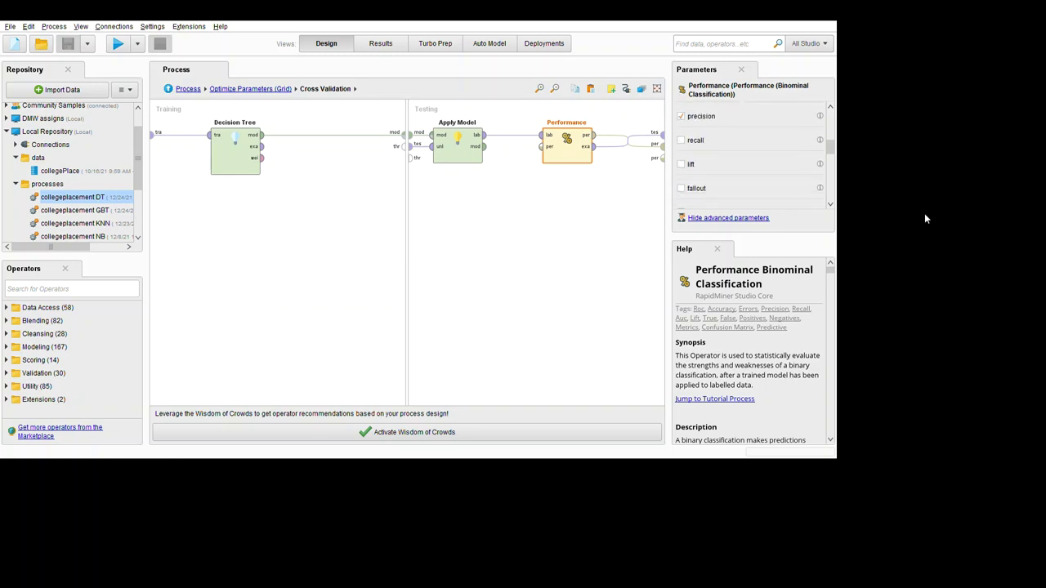
{"action": "scroll", "coordinate": [739, 172], "scroll_direction": "down", "scroll_amount": 7}
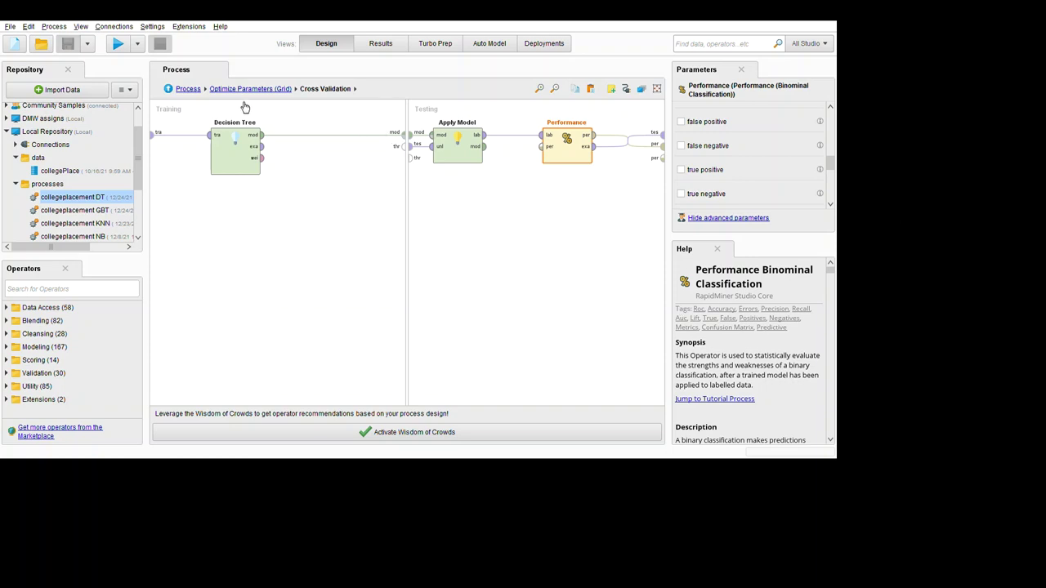
Return to the main process and examine the parameters of Apply Model (2), Performance (2) and Optimize Parameters (Grid)
{"action": "left_click", "coordinate": [193, 88]}
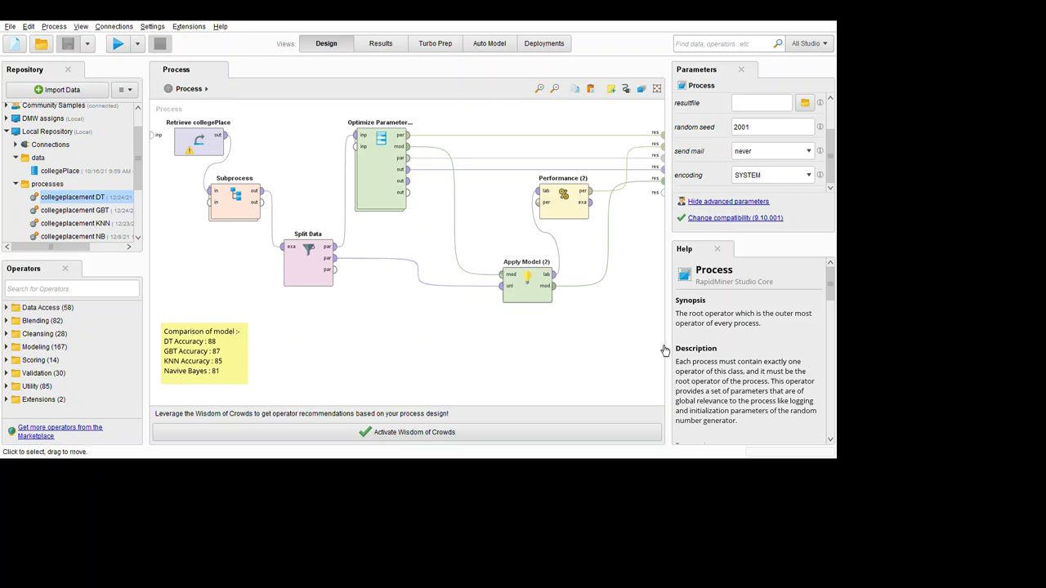
{"action": "left_click", "coordinate": [532, 280]}
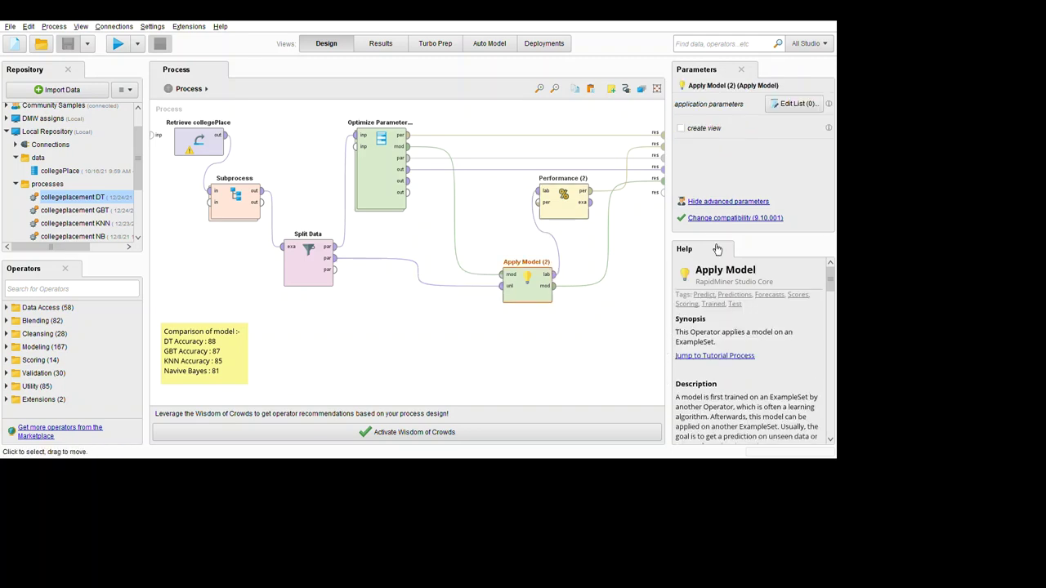
{"action": "left_click", "coordinate": [574, 198]}
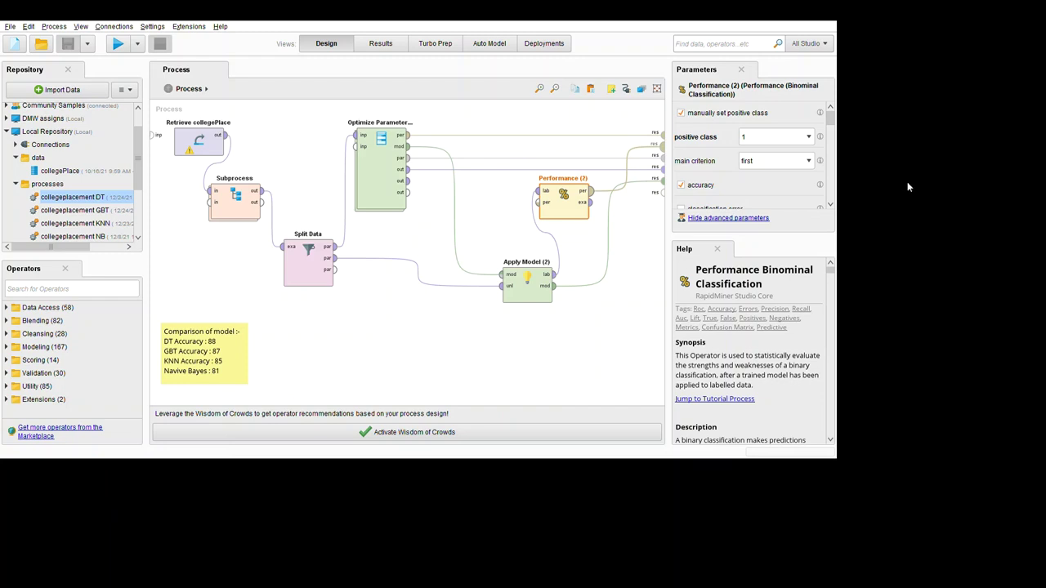
{"action": "scroll", "coordinate": [726, 149], "scroll_direction": "down", "scroll_amount": 2}
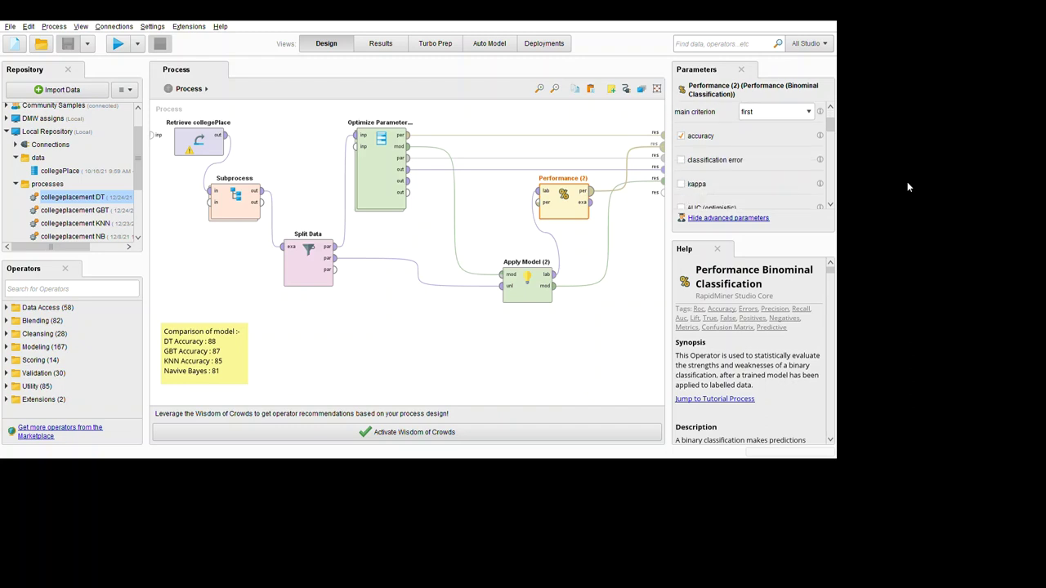
{"action": "scroll", "coordinate": [908, 187], "scroll_direction": "down", "scroll_amount": 1}
{"action": "scroll", "coordinate": [907, 186], "scroll_direction": "down", "scroll_amount": 3}
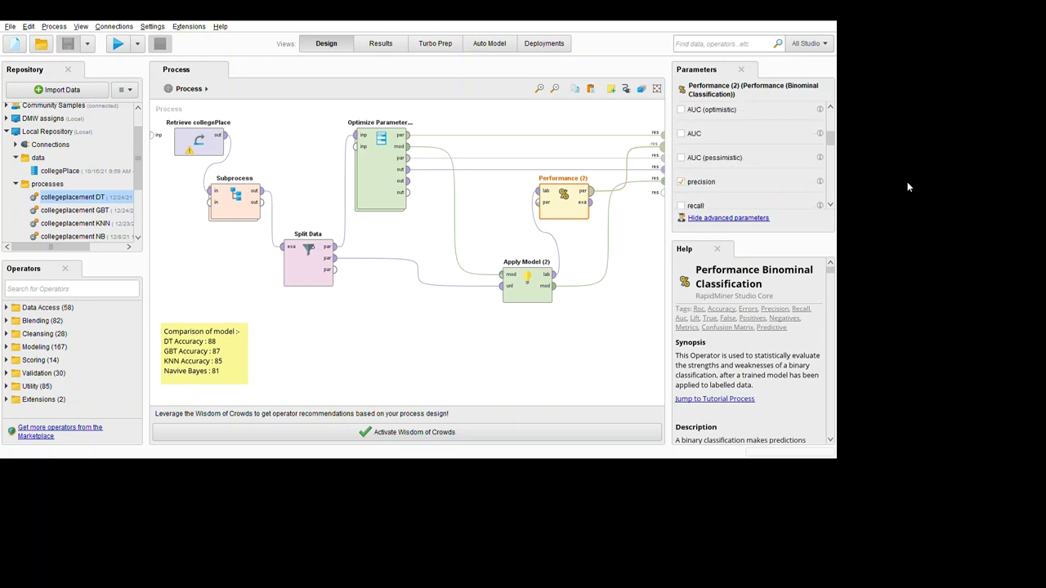
{"action": "scroll", "coordinate": [907, 187], "scroll_direction": "down", "scroll_amount": 3}
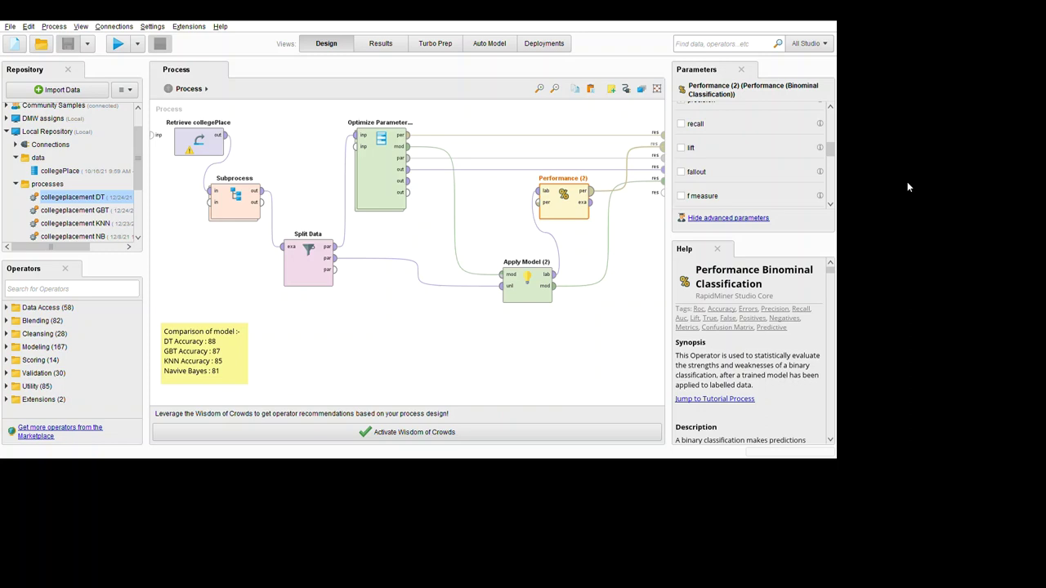
{"action": "scroll", "coordinate": [907, 186], "scroll_direction": "up", "scroll_amount": 9}
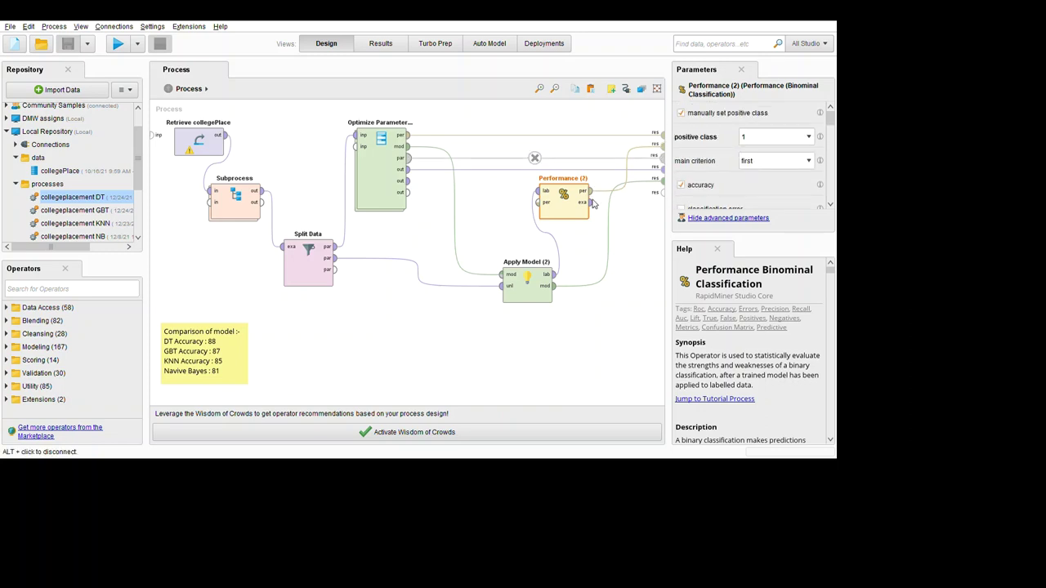
{"action": "left_click", "coordinate": [382, 182]}
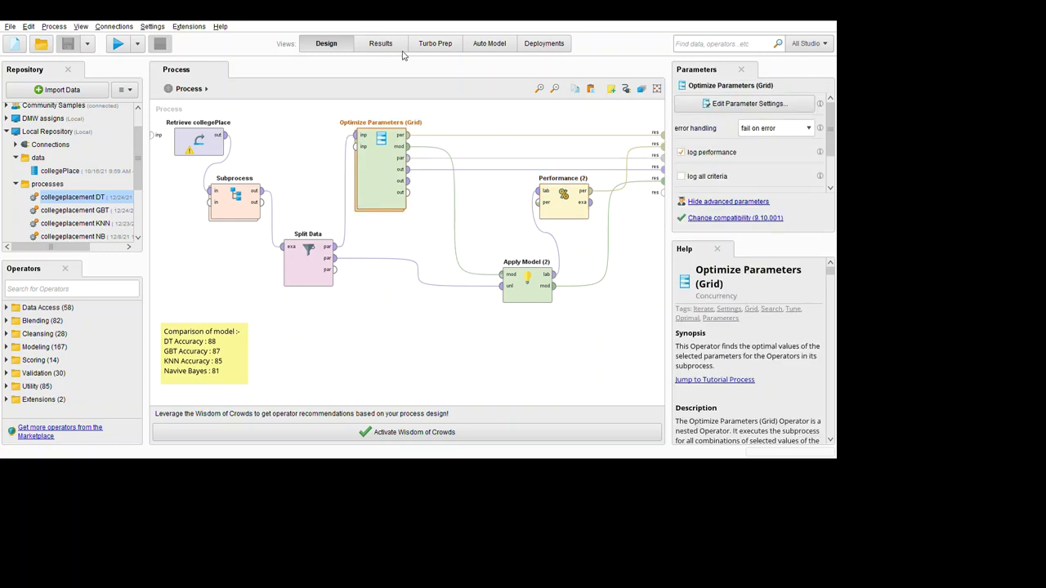
Run the decision tree process and examine the branches of the resulting tree graph
{"action": "left_click", "coordinate": [118, 43]}
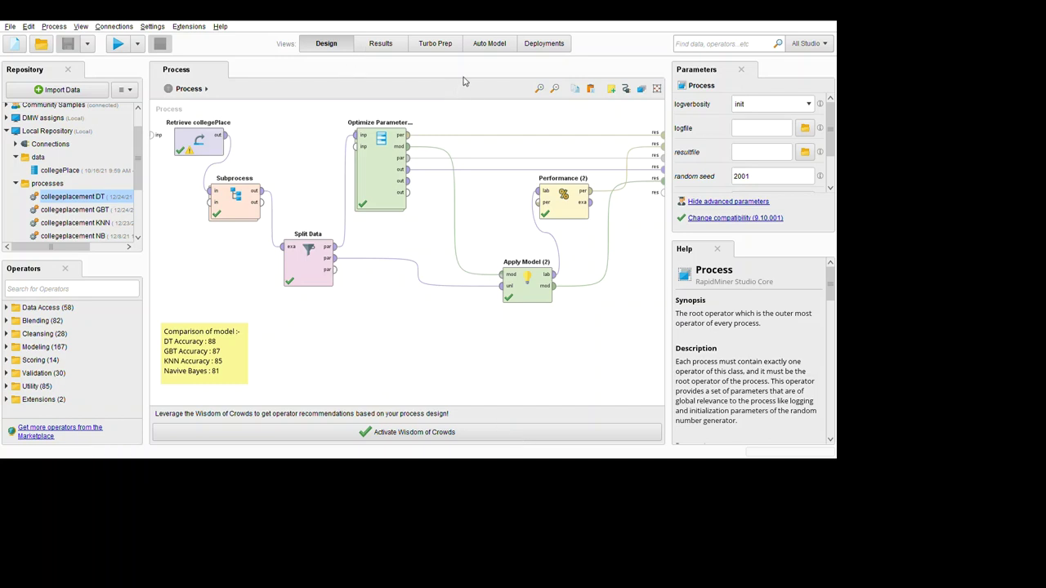
{"action": "key", "text": "F9"}
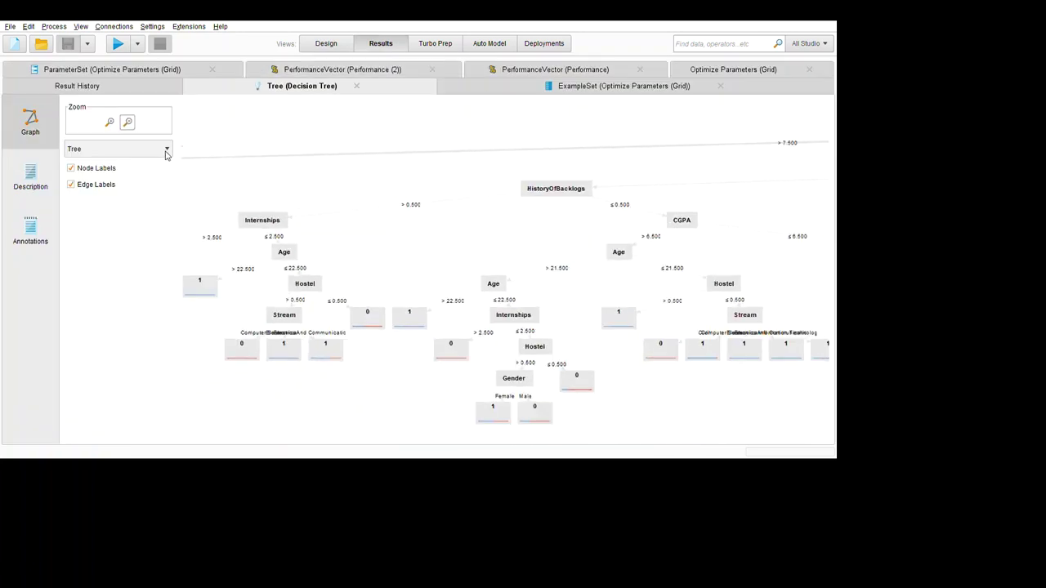
{"action": "left_click_drag", "start_coordinate": [429, 249], "coordinate": [322, 199]}
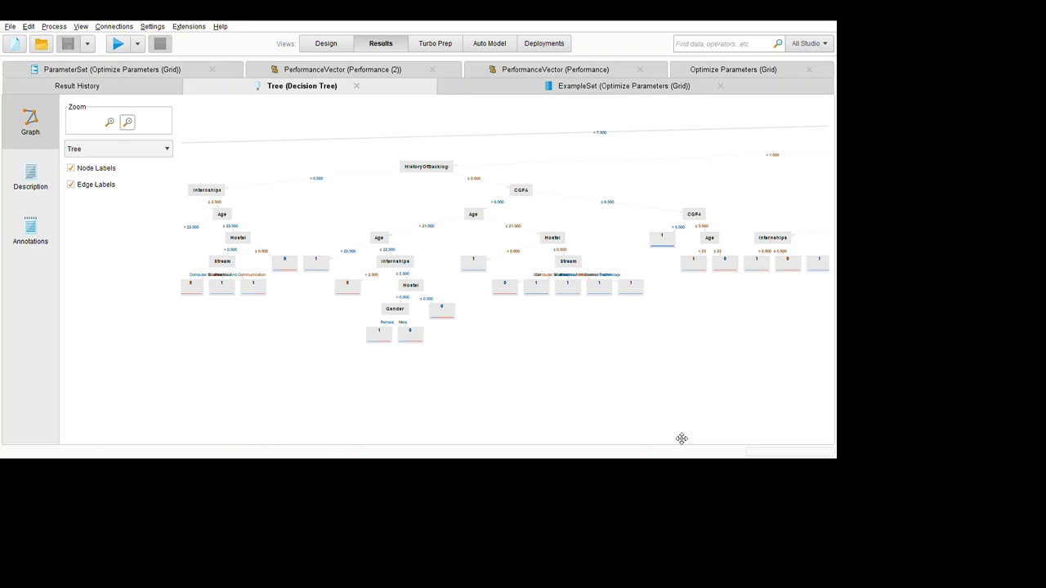
{"action": "left_click_drag", "start_coordinate": [681, 437], "coordinate": [495, 449]}
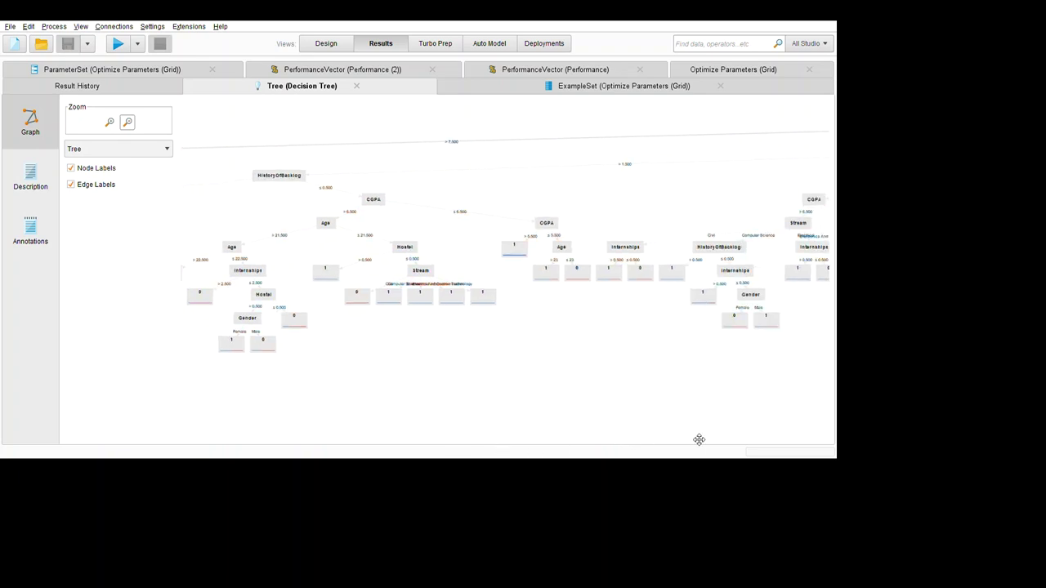
{"action": "left_click_drag", "start_coordinate": [695, 439], "coordinate": [441, 458]}
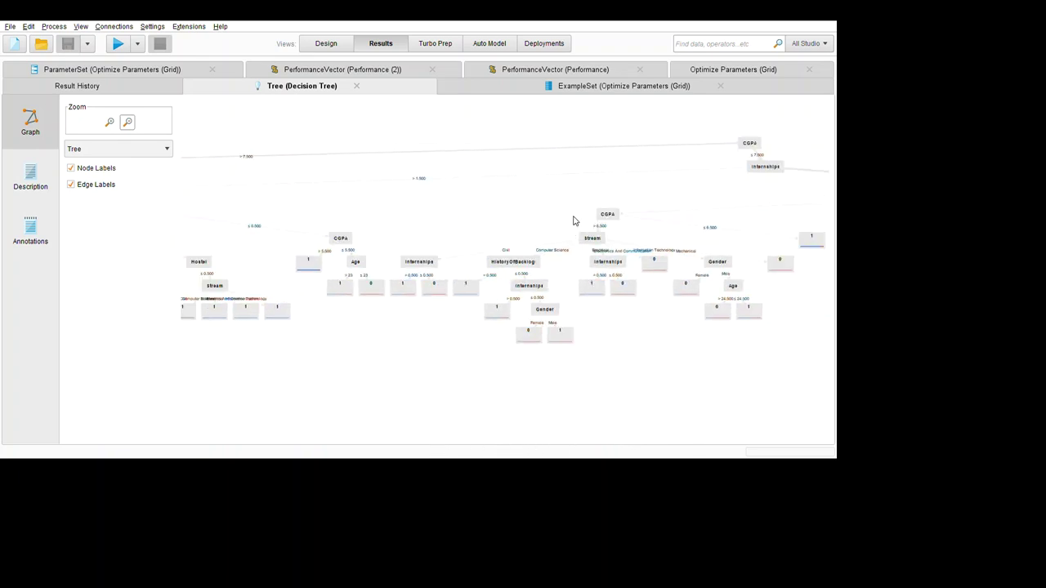
Examine the accuracy tables of Performance and Performance (2), and the example set output by Optimize Parameters (Grid)
{"action": "left_click", "coordinate": [654, 74]}
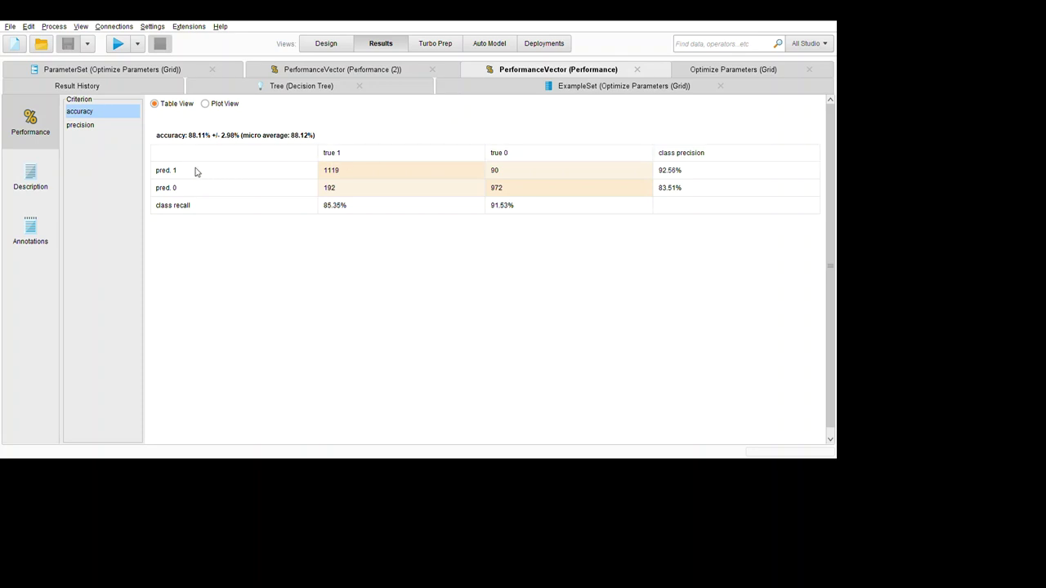
{"action": "left_click_drag", "start_coordinate": [196, 170], "coordinate": [257, 168]}
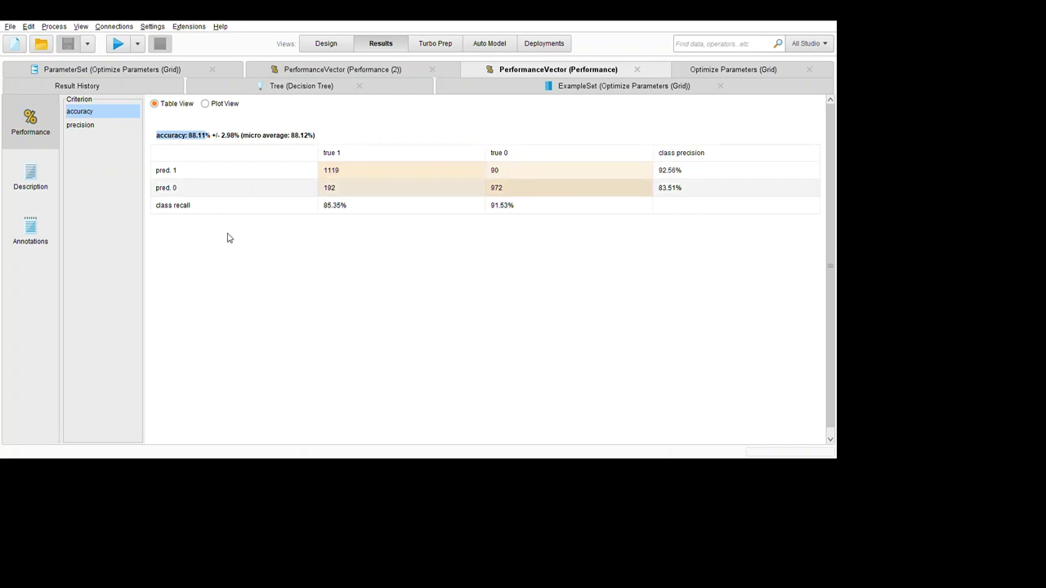
{"action": "left_click", "coordinate": [380, 69]}
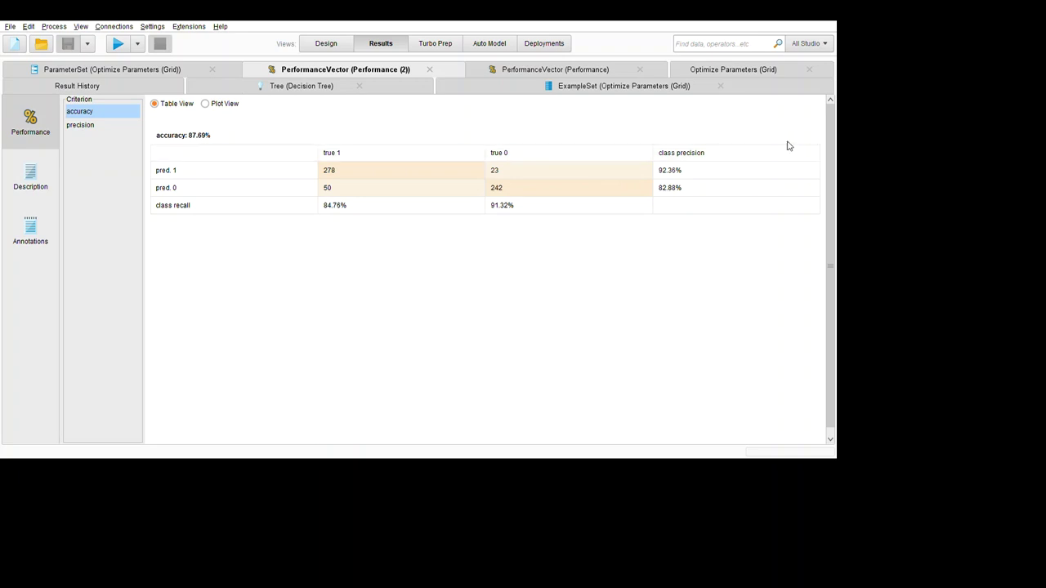
{"action": "left_click", "coordinate": [745, 88]}
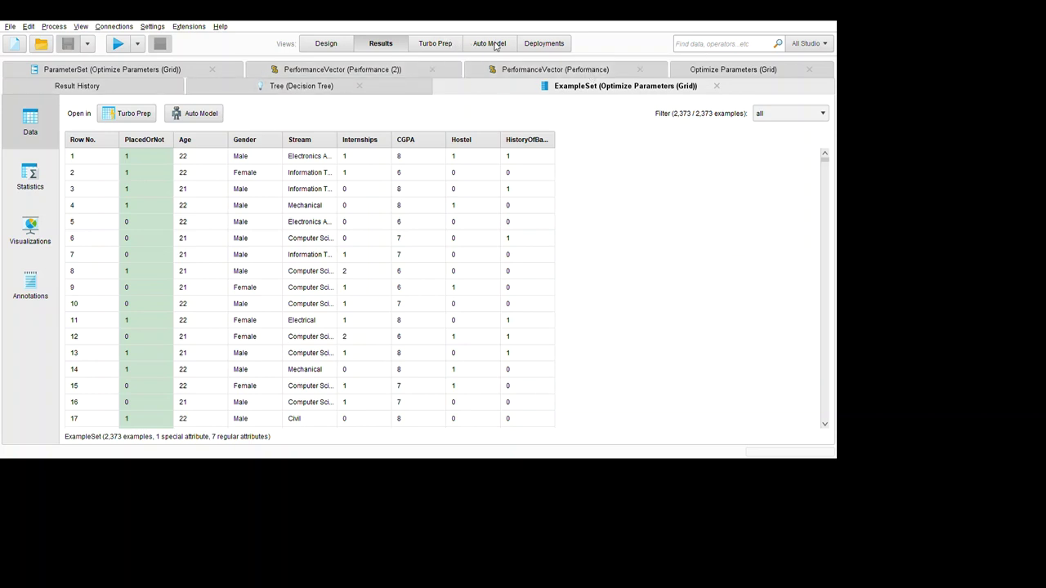
Open the collegeplacement GBT process and examine the Gradient Boosted Trees parameters in the Cross Validation nested inside Optimize Parameters (Grid)
{"action": "key", "text": "F8"}
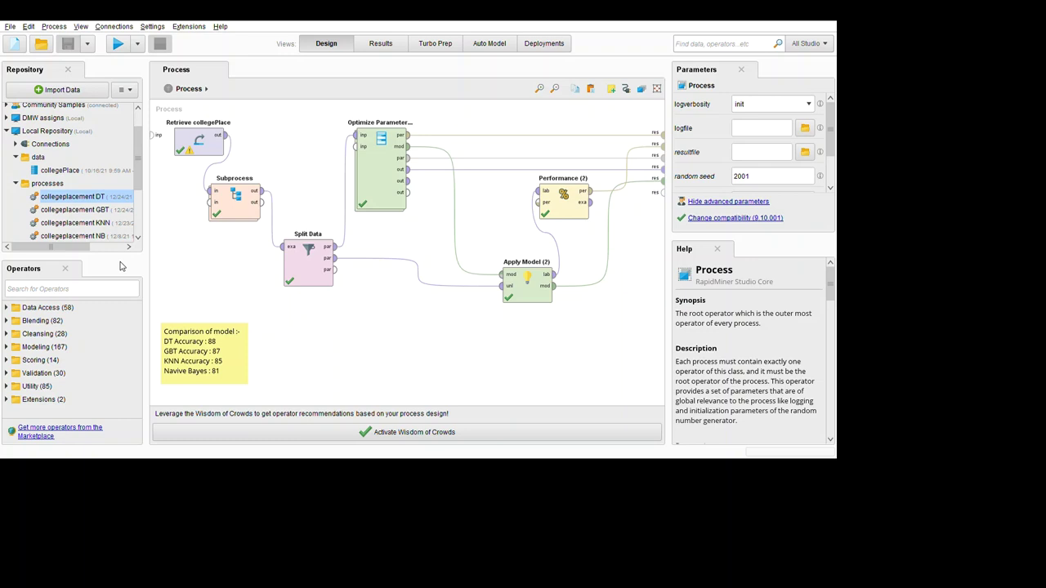
{"action": "scroll", "coordinate": [120, 245], "scroll_direction": "down", "scroll_amount": 1}
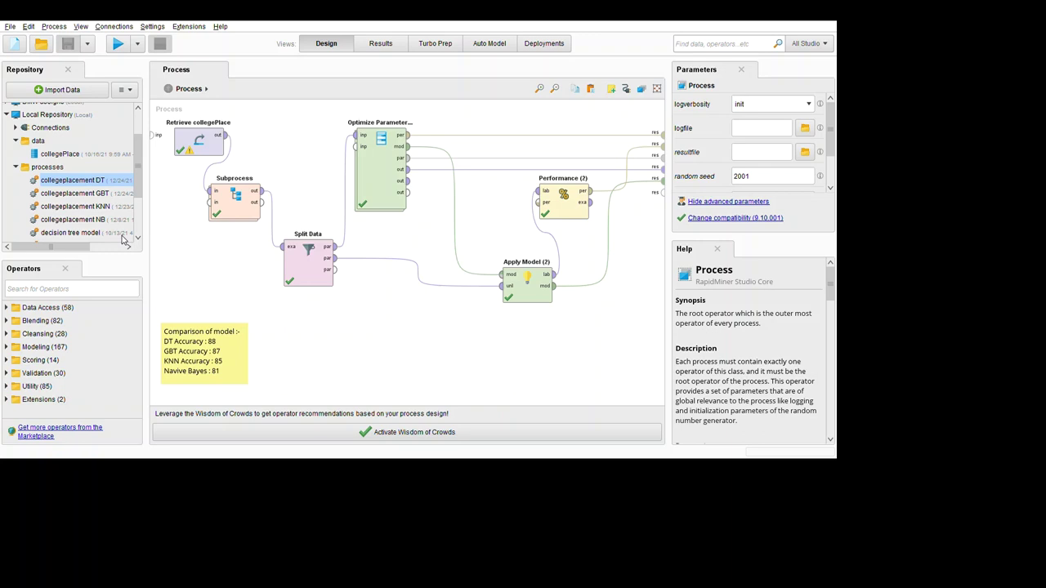
{"action": "double_click", "coordinate": [115, 193]}
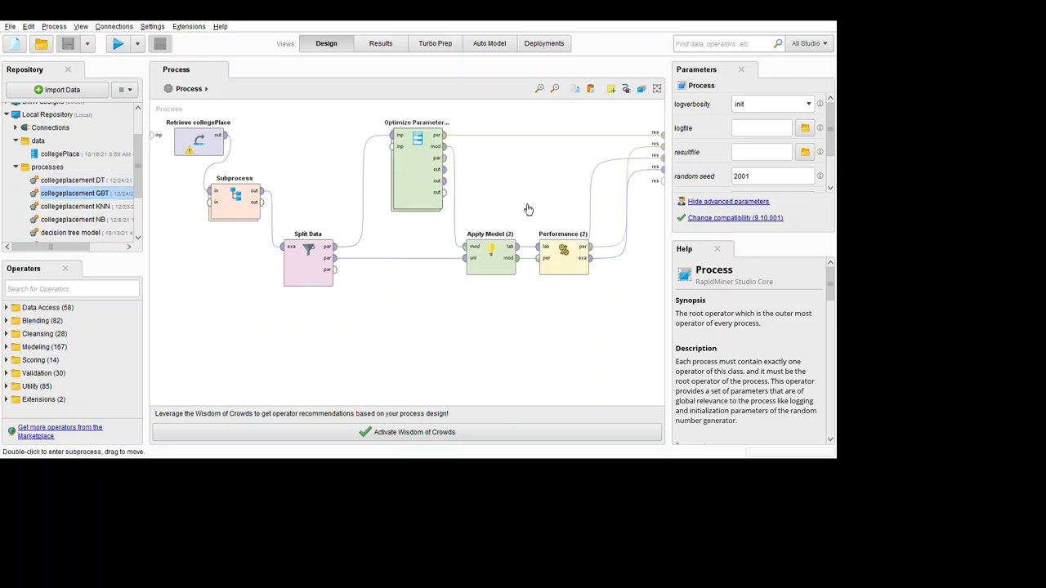
{"action": "double_click", "coordinate": [427, 165]}
{"action": "double_click", "coordinate": [387, 164]}
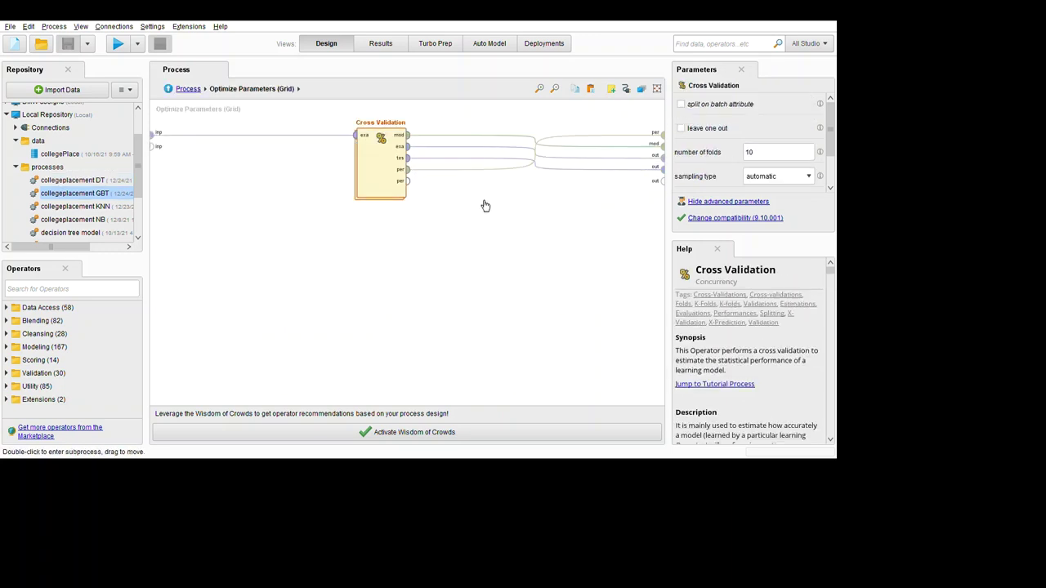
{"action": "left_click", "coordinate": [235, 151]}
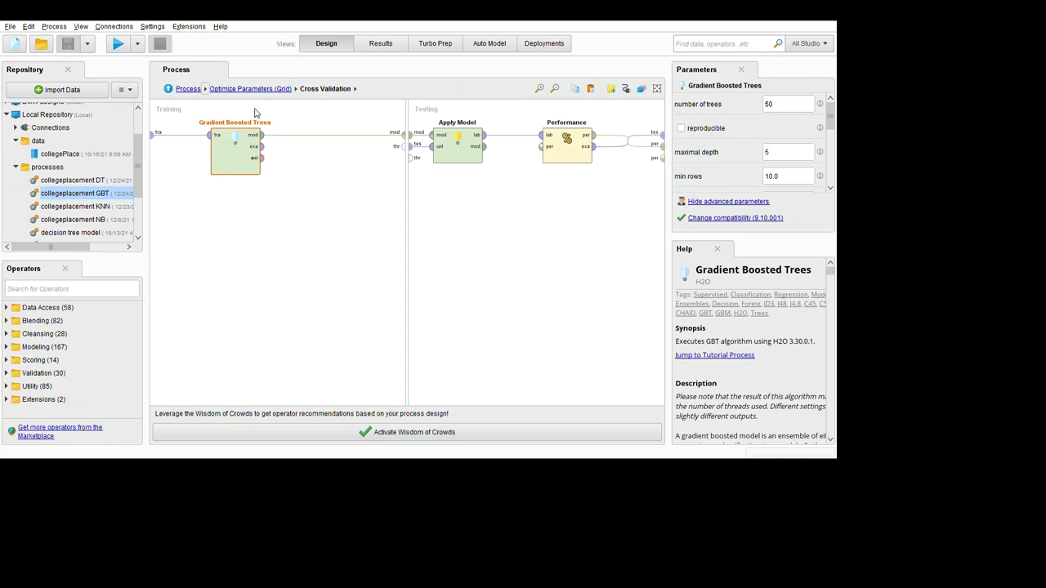
Open the collegeplacement KNN process and examine the k-NN parameters in the Cross Validation nested inside Optimize Parameters (Grid)
{"action": "key", "text": "Down"}
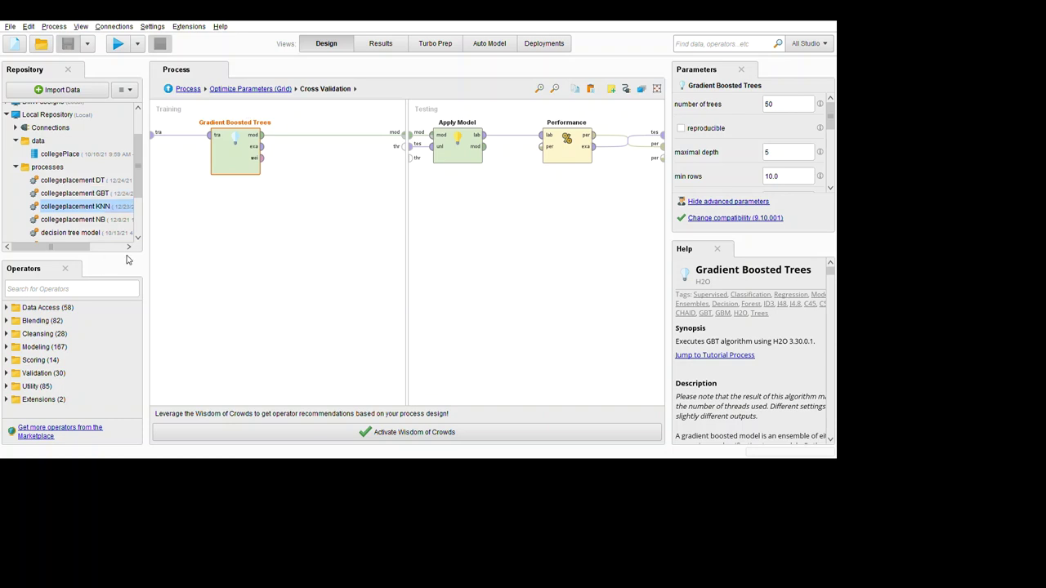
{"action": "key", "text": "Return"}
{"action": "double_click", "coordinate": [375, 176]}
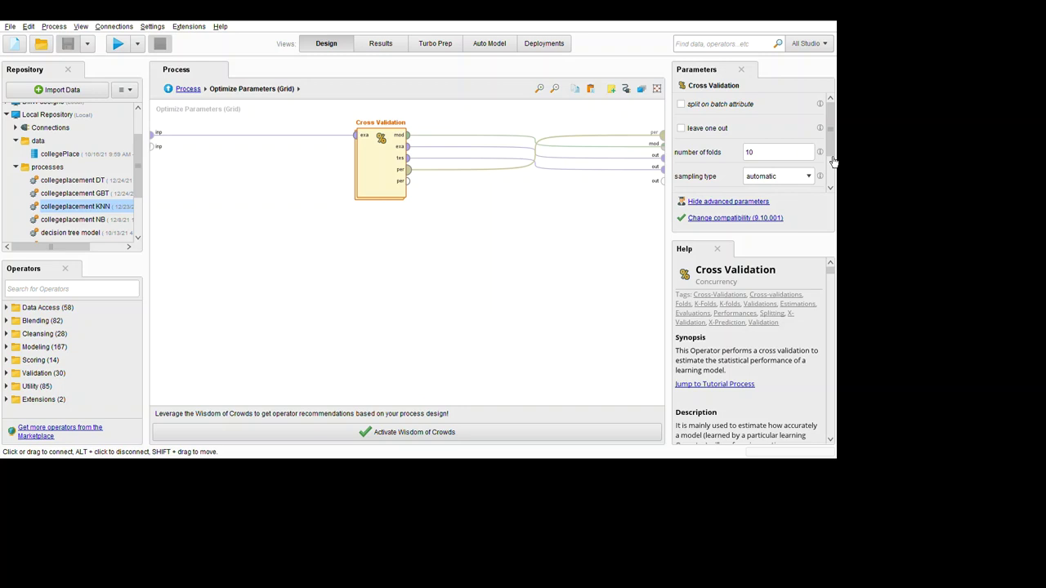
{"action": "double_click", "coordinate": [391, 145]}
{"action": "left_click", "coordinate": [248, 146]}
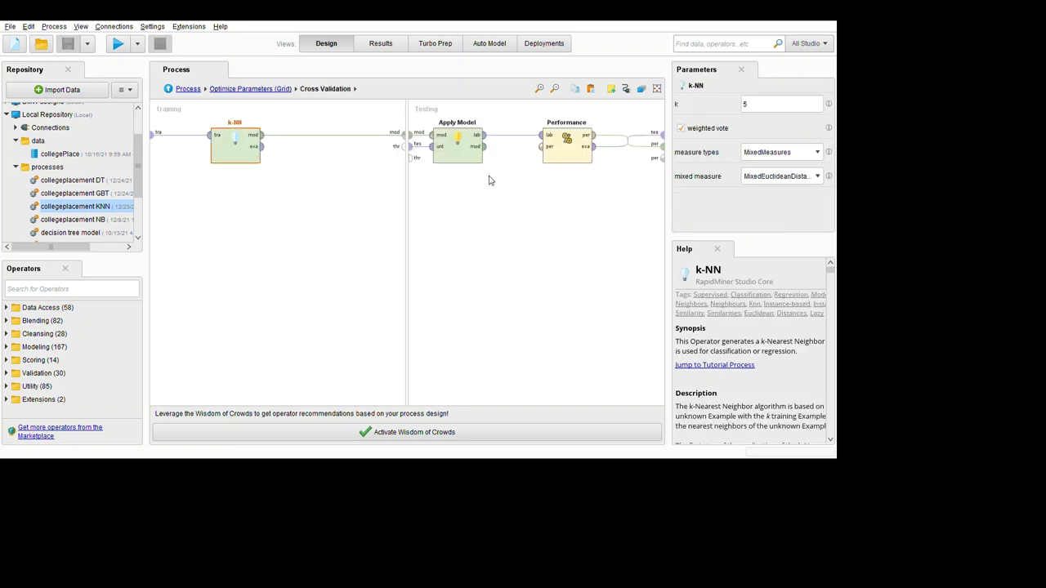
Open the collegeplacement NB process and examine the Naive Bayes parameters in the Cross Validation nested inside Optimize Parameters (Grid)
{"action": "left_click", "coordinate": [90, 218]}
{"action": "double_click", "coordinate": [91, 219]}
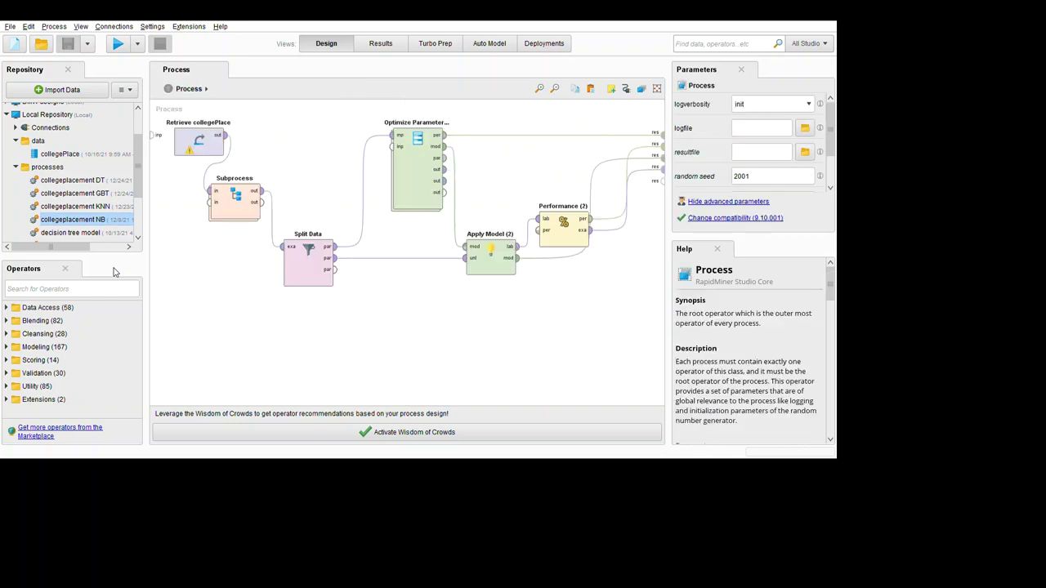
{"action": "double_click", "coordinate": [428, 156]}
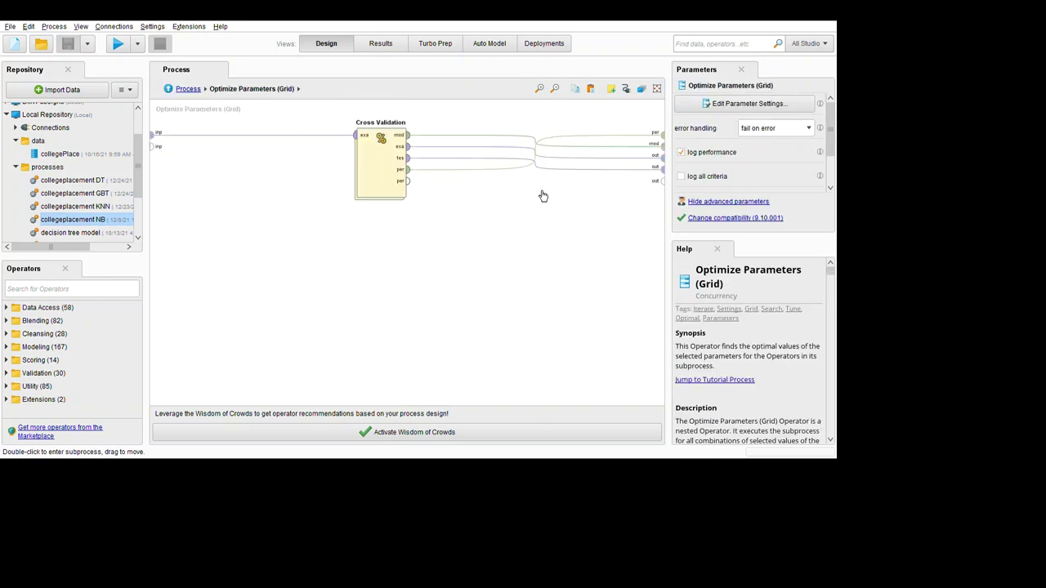
{"action": "double_click", "coordinate": [385, 153]}
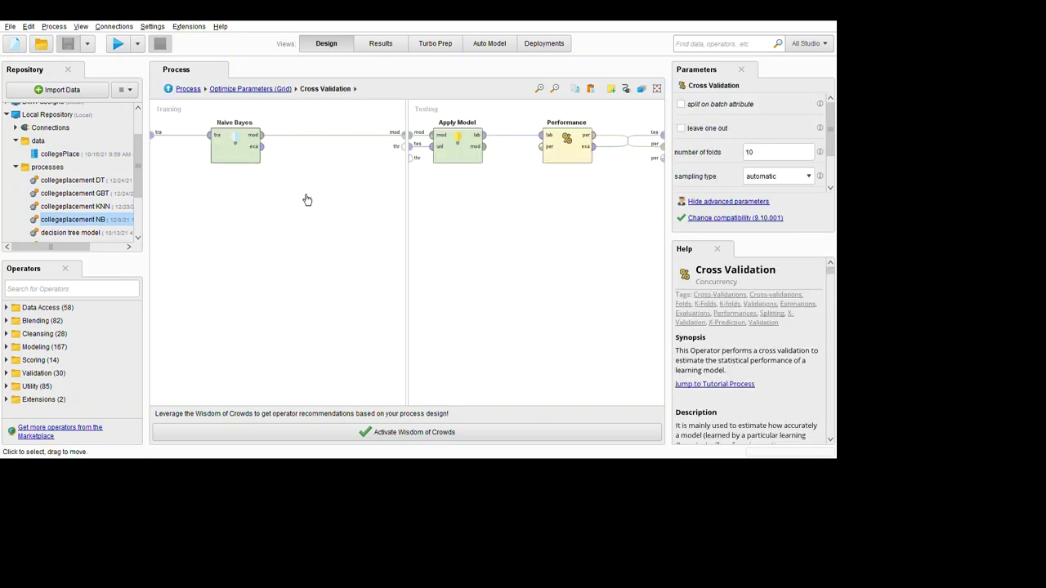
{"action": "left_click", "coordinate": [243, 151]}
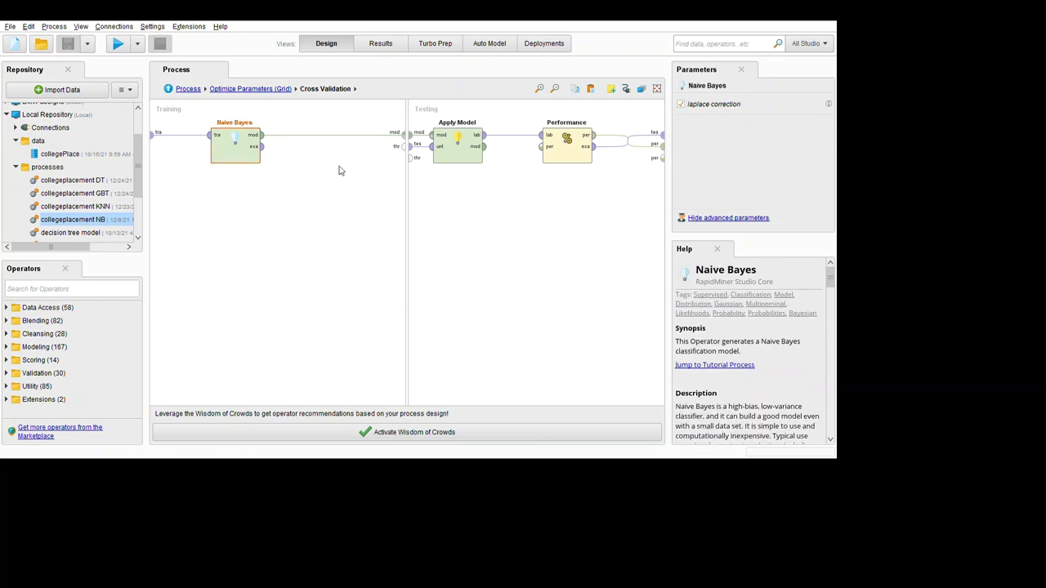
Leave the nested Naive Bayes view and reopen the collegeplacement DT process to review its model comparison note
{"action": "left_click", "coordinate": [188, 88]}
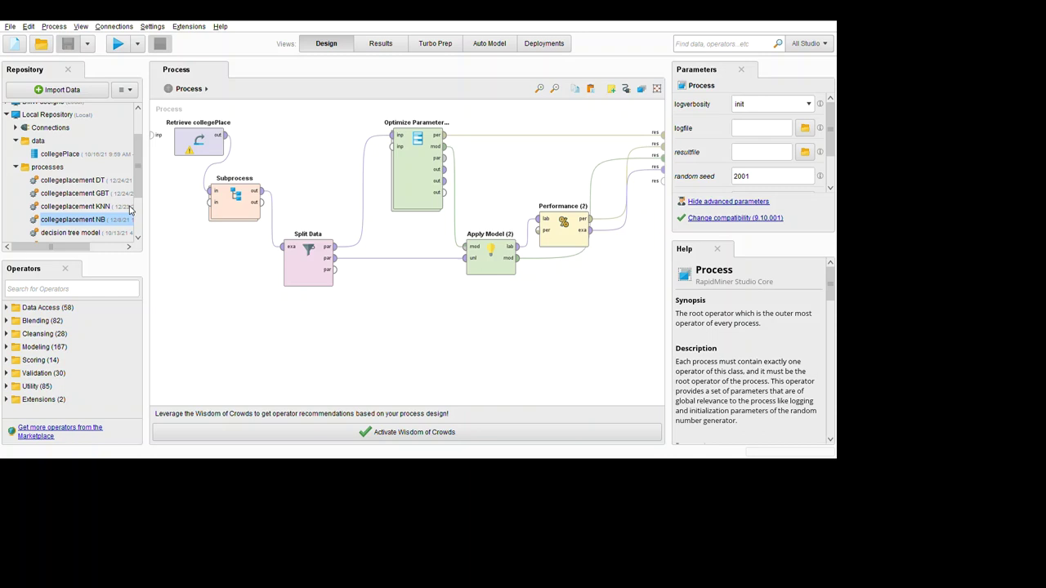
{"action": "double_click", "coordinate": [73, 180]}
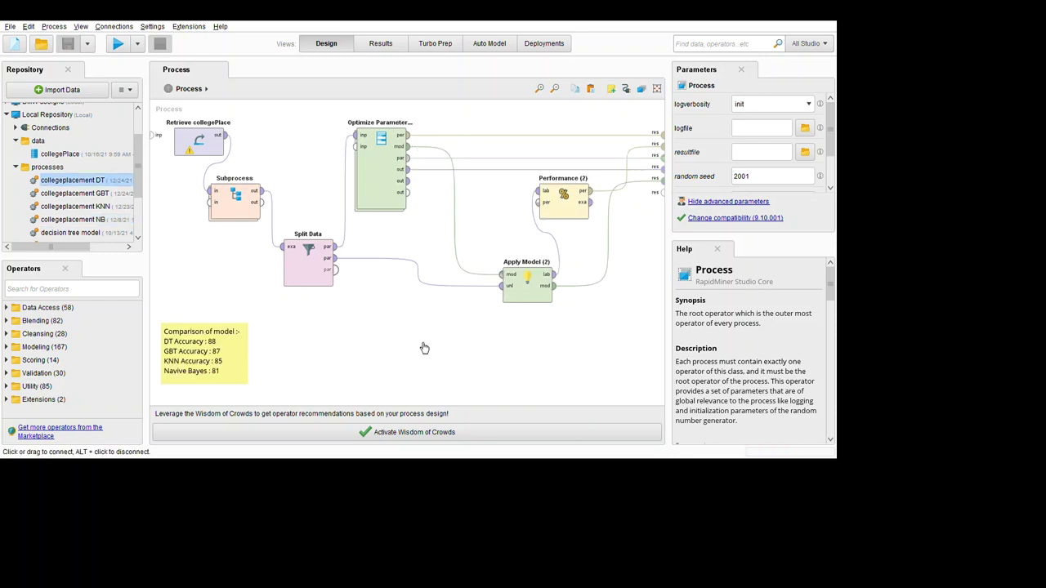